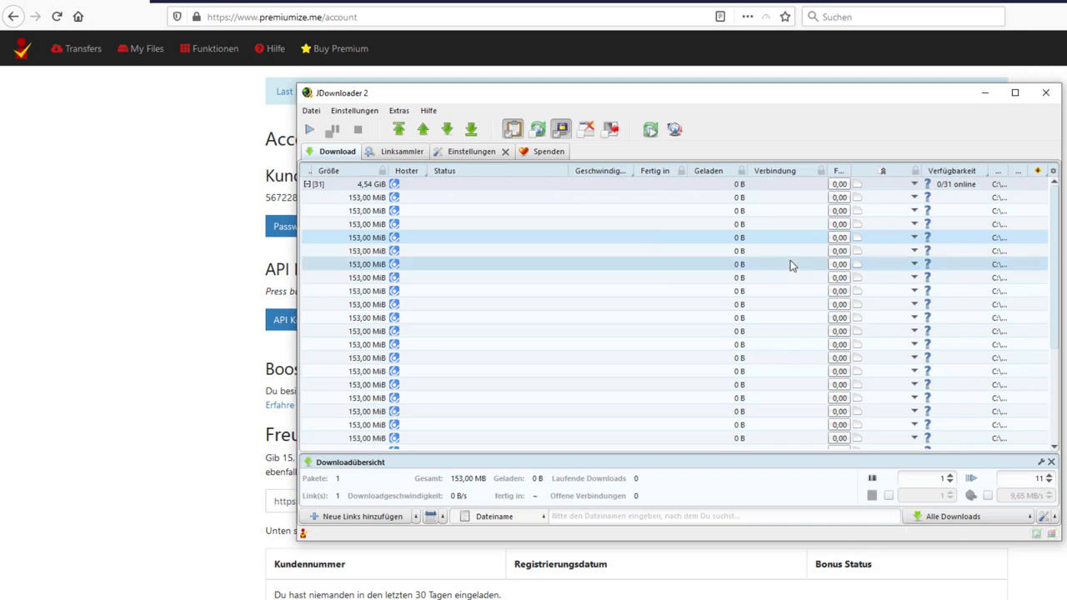
# Step: Start the queued downloads in JDownloader and monitor the Ethernet throughput in a repositioned, narrower Task Manager window
pyautogui.keyDown('shift'); pyautogui.click(420, 251); pyautogui.keyUp('shift')
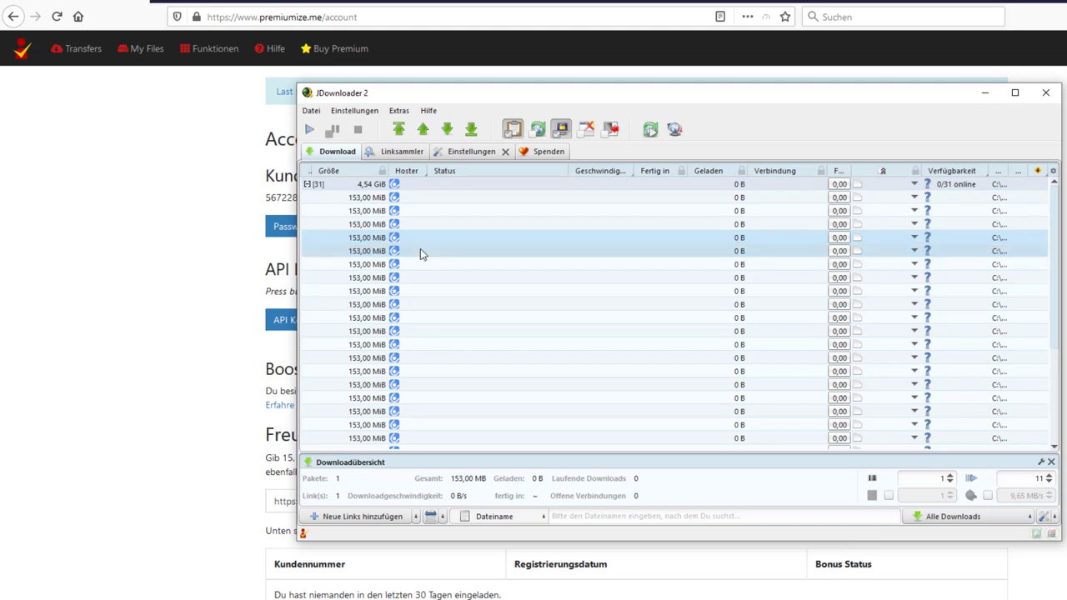
pyautogui.click(310, 129)
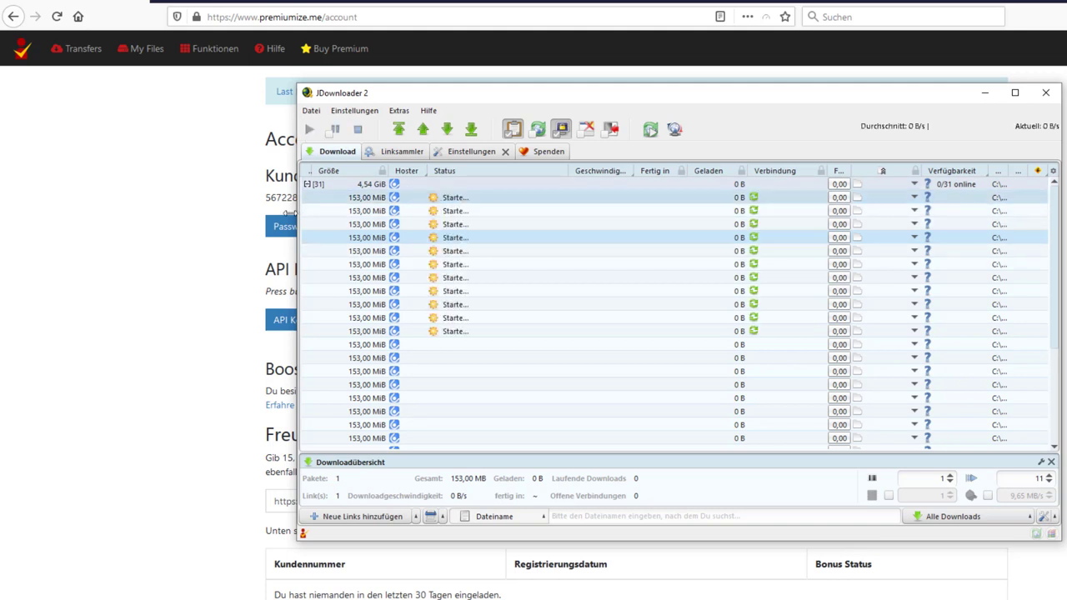
pyautogui.hotkey('alt', 'Tab')
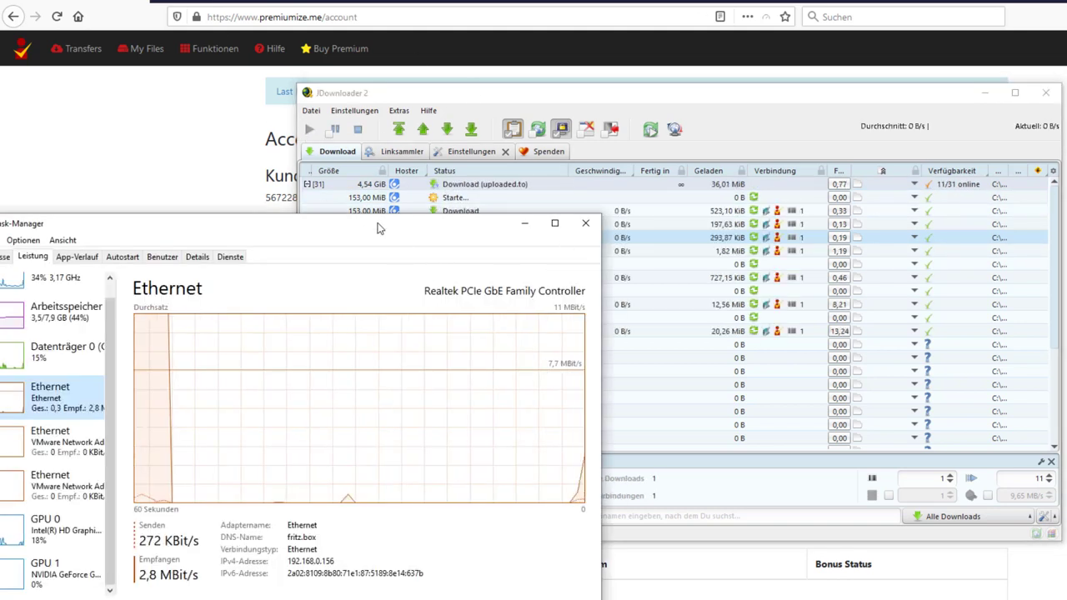
pyautogui.moveTo(377, 227); pyautogui.dragTo(415, 186)
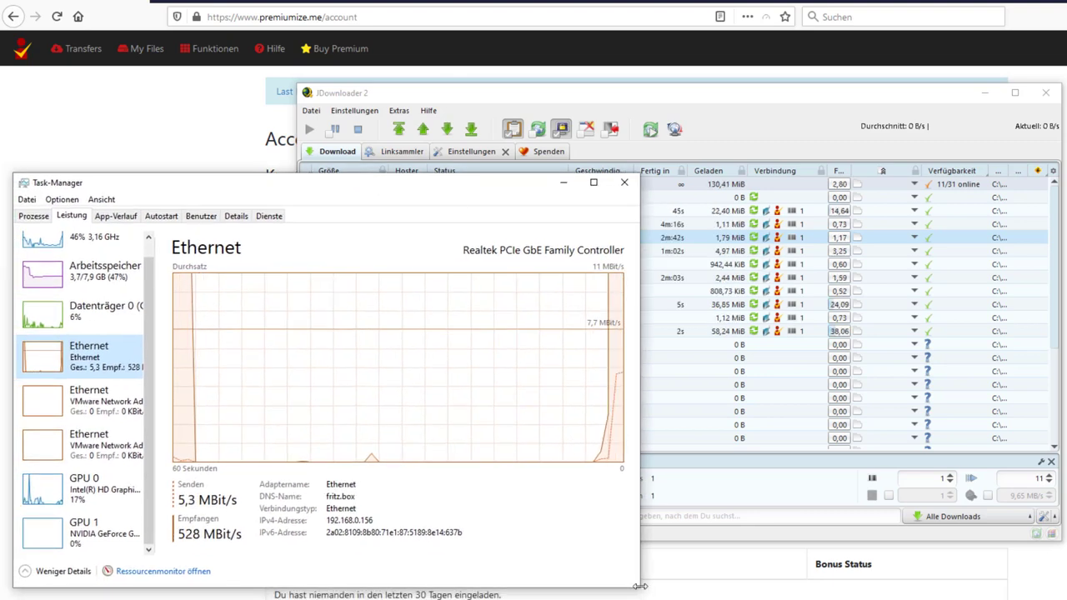
pyautogui.moveTo(639, 586); pyautogui.dragTo(462, 579)
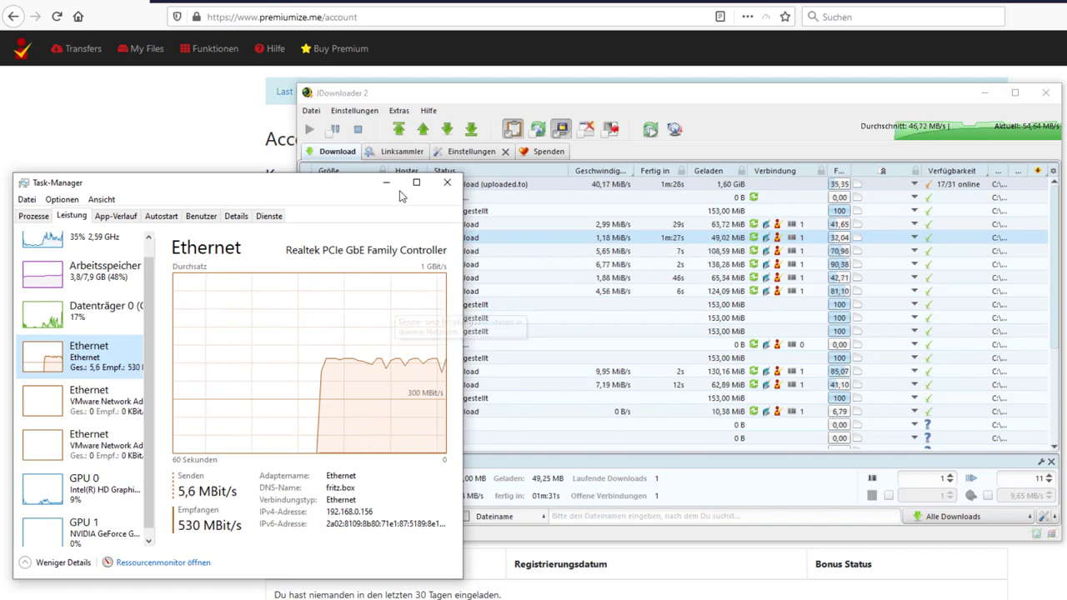
# Step: Stop the running downloads, check that in Task Manager, and minimize both windows to reveal the premiumize.me account page
pyautogui.click(360, 127)
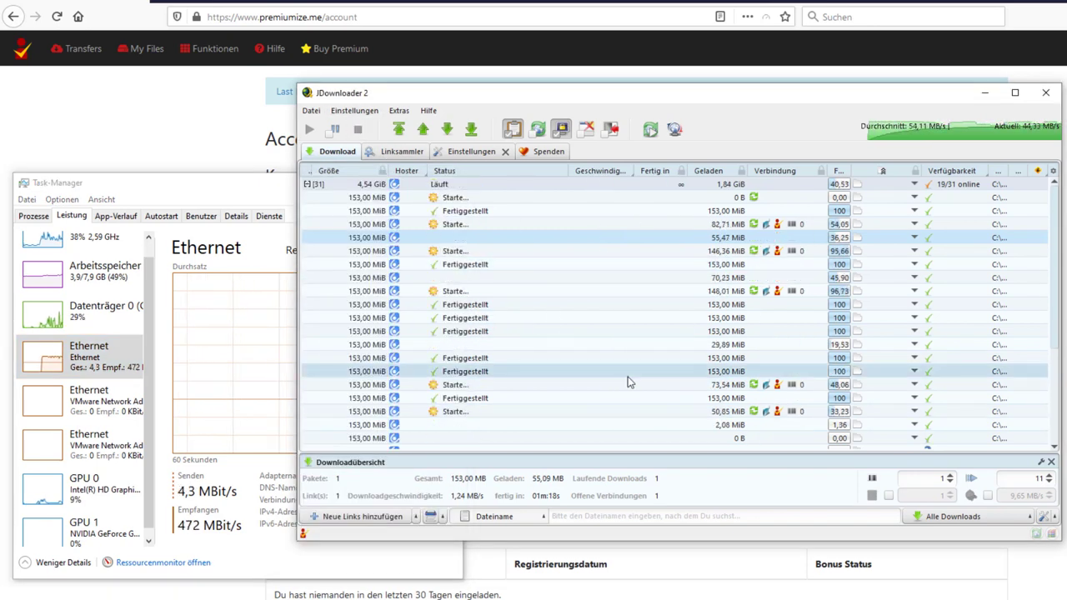
pyautogui.click(223, 204)
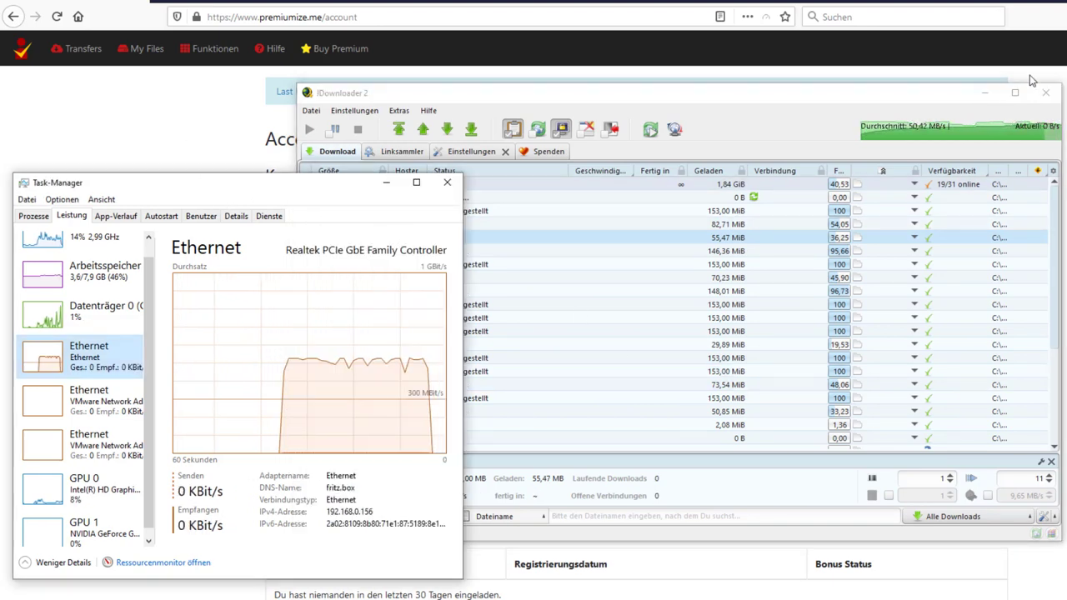
pyautogui.click(988, 95)
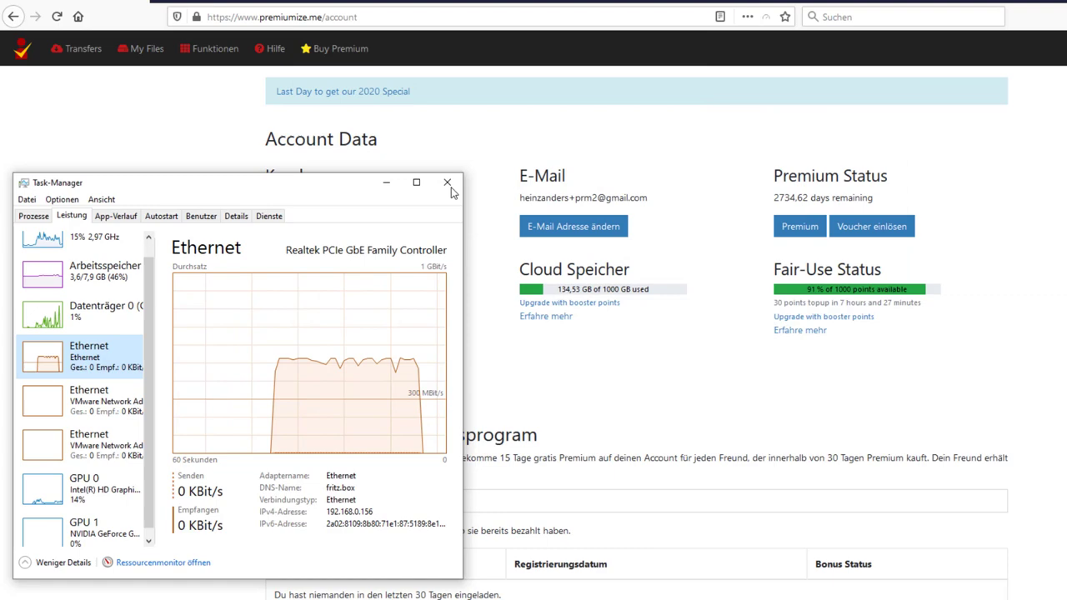
pyautogui.click(387, 183)
# Step: Review the Download Server Standort (CDN) section of the account page and open the page for changing the location
pyautogui.scroll(-5, 146, 223)
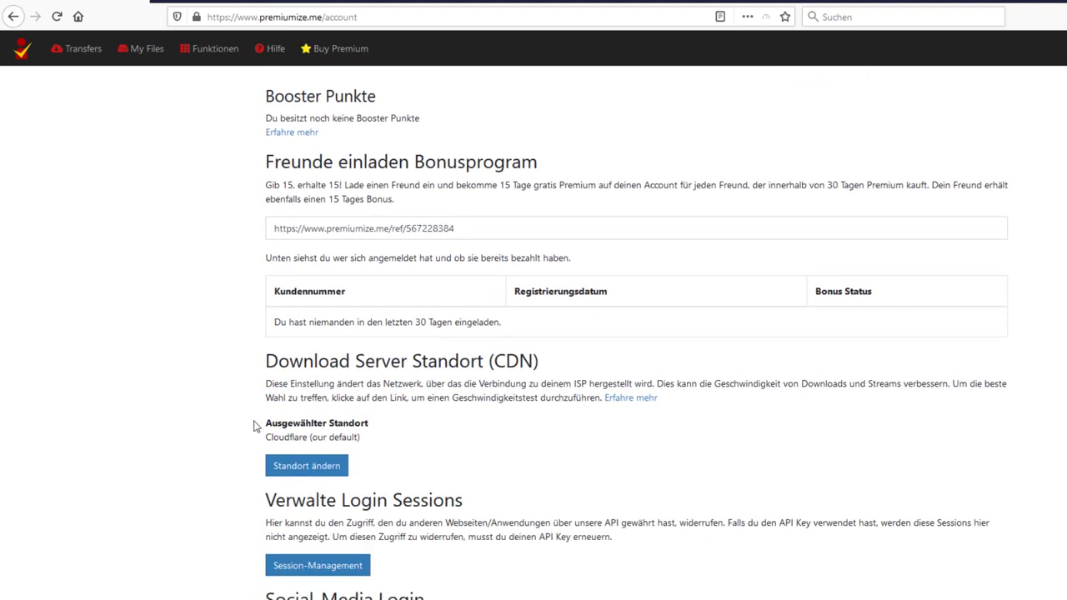
pyautogui.moveTo(255, 428); pyautogui.dragTo(392, 430)
pyautogui.click(392, 431)
pyautogui.moveTo(273, 387); pyautogui.dragTo(735, 405)
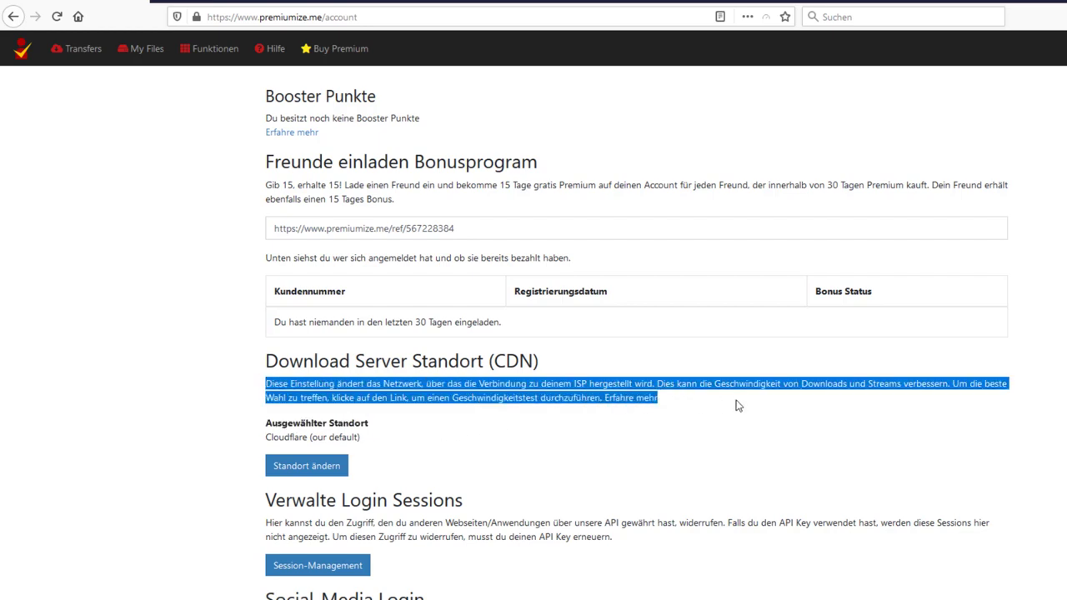
pyautogui.click(663, 369)
pyautogui.click(337, 466)
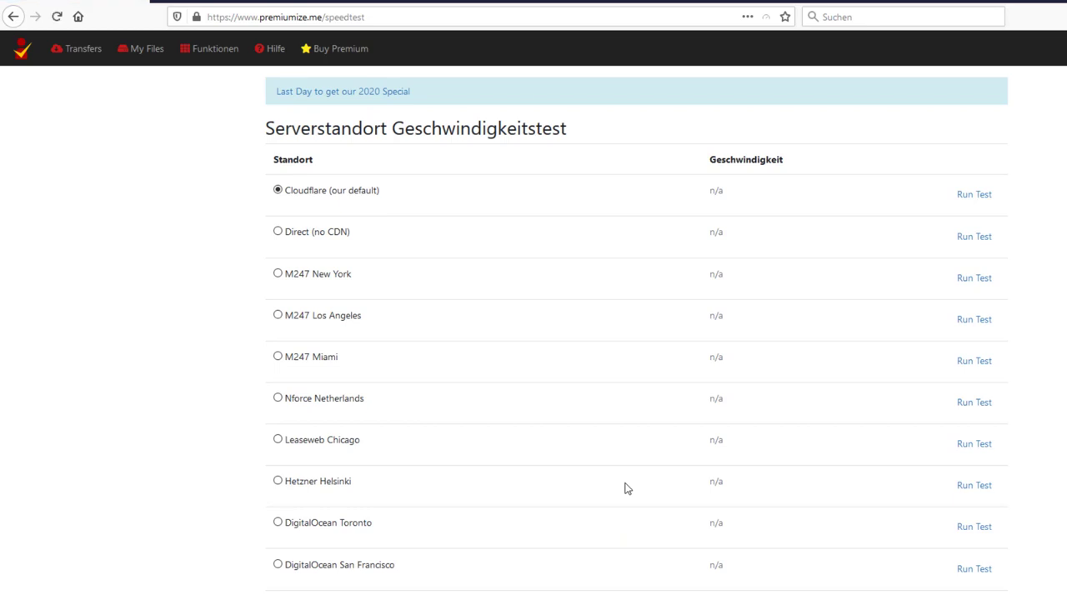
# Step: Start the speed tests for all server locations and check the Ethernet throughput in Task Manager
pyautogui.scroll(-5, 626, 489)
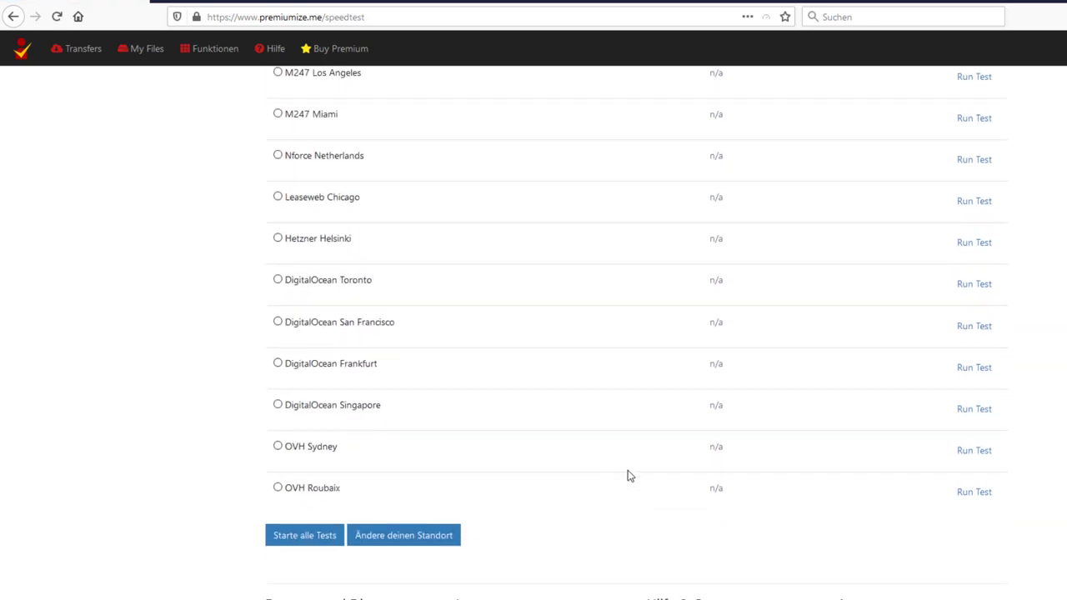
pyautogui.click(295, 528)
pyautogui.hotkey('alt', 'Tab')
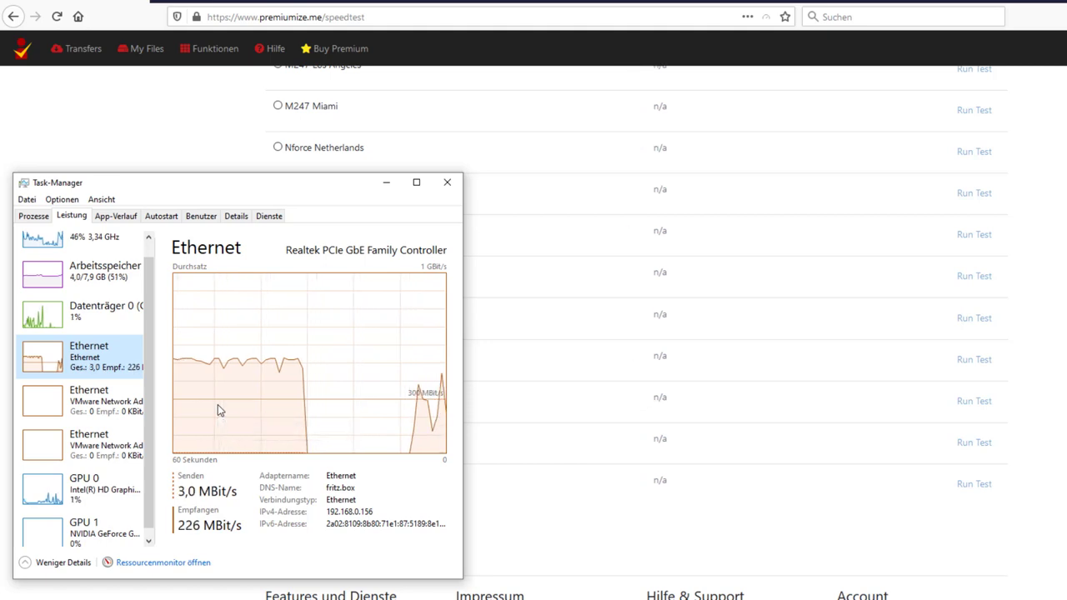
pyautogui.click(141, 155)
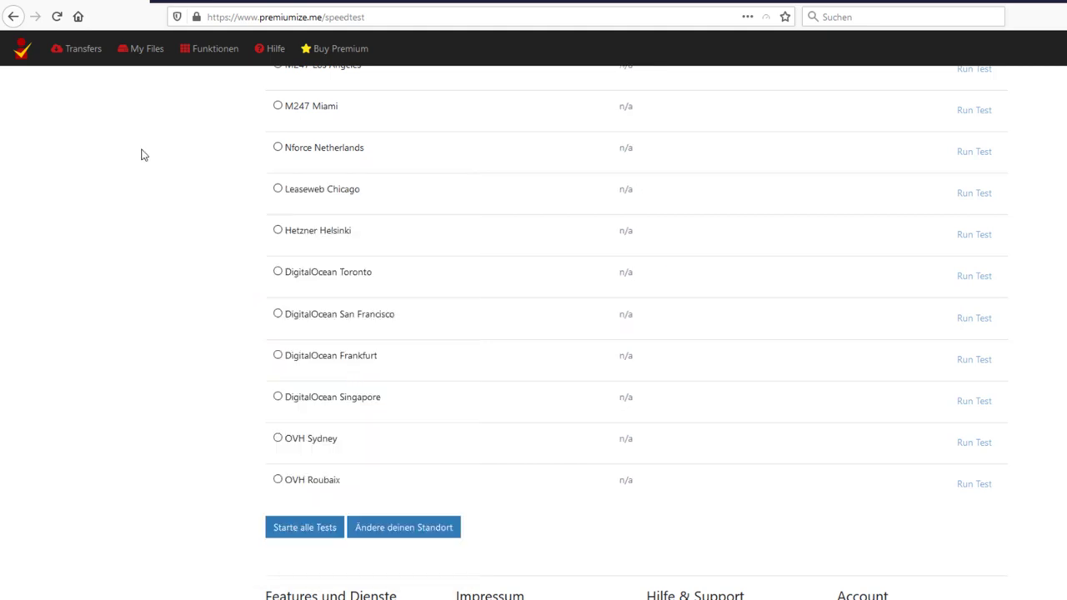
# Step: Compare the speed test results of the server locations and save Direct (no CDN) as the download server location
pyautogui.scroll(3, 141, 155)
pyautogui.scroll(-1, 140, 155)
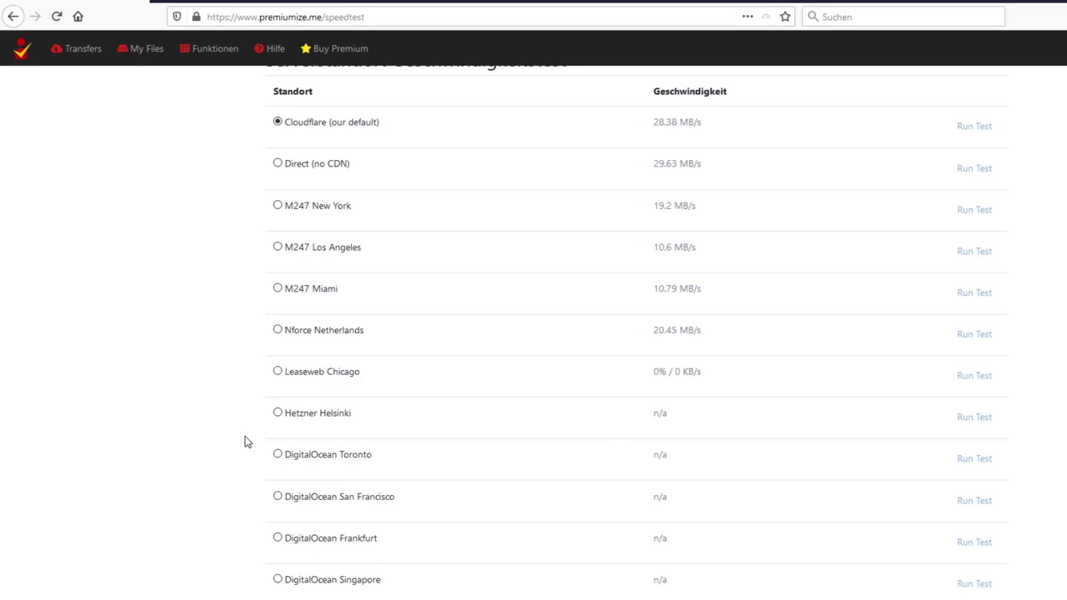
pyautogui.scroll(-4, 244, 442)
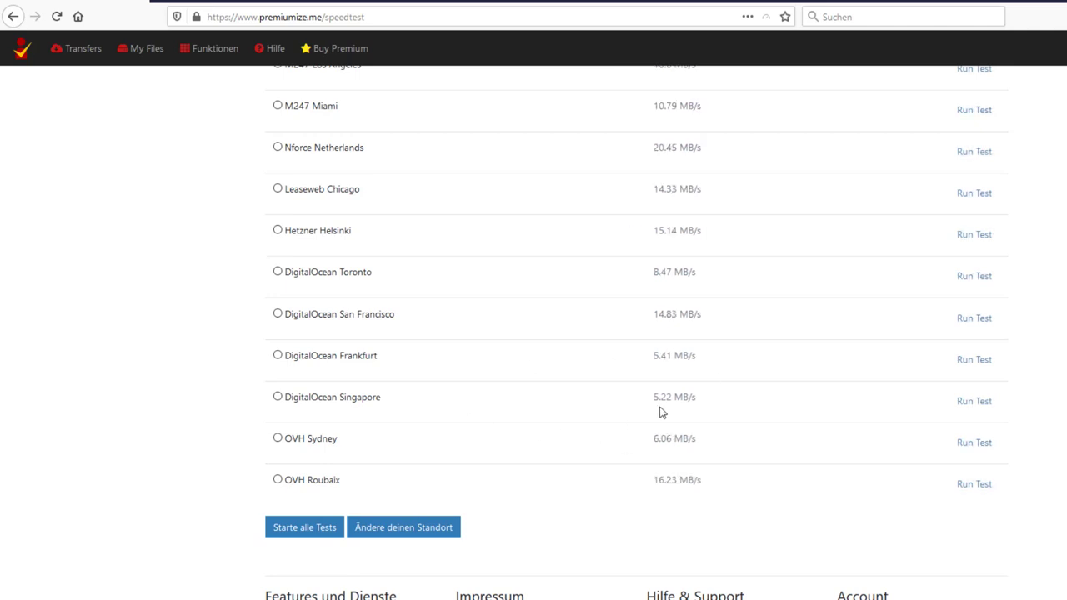
pyautogui.moveTo(712, 405); pyautogui.dragTo(629, 409)
pyautogui.scroll(3, 788, 388)
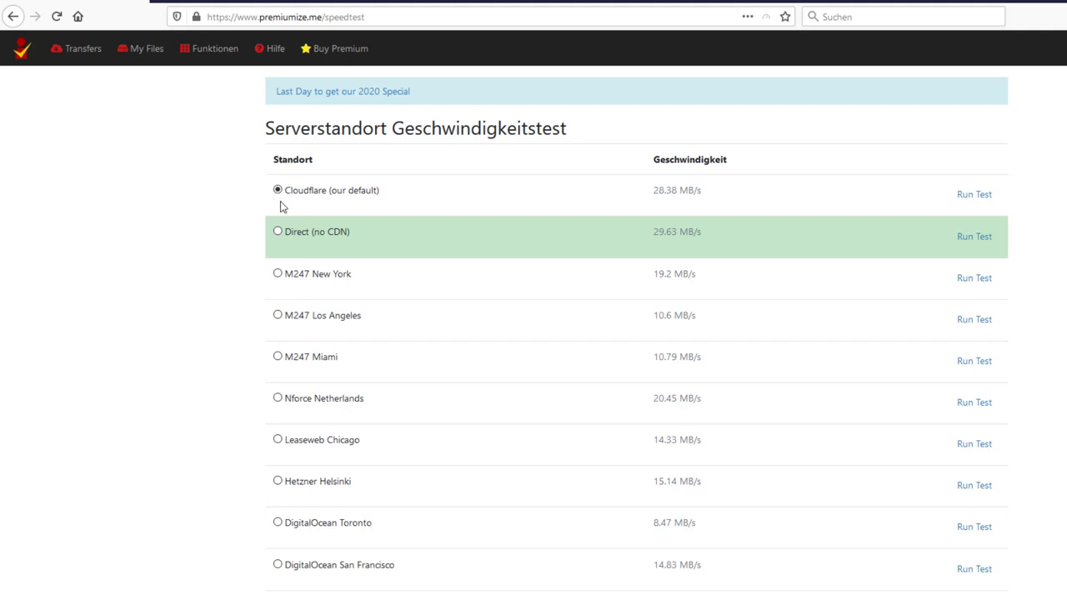
pyautogui.click(277, 231)
pyautogui.scroll(-5, 278, 237)
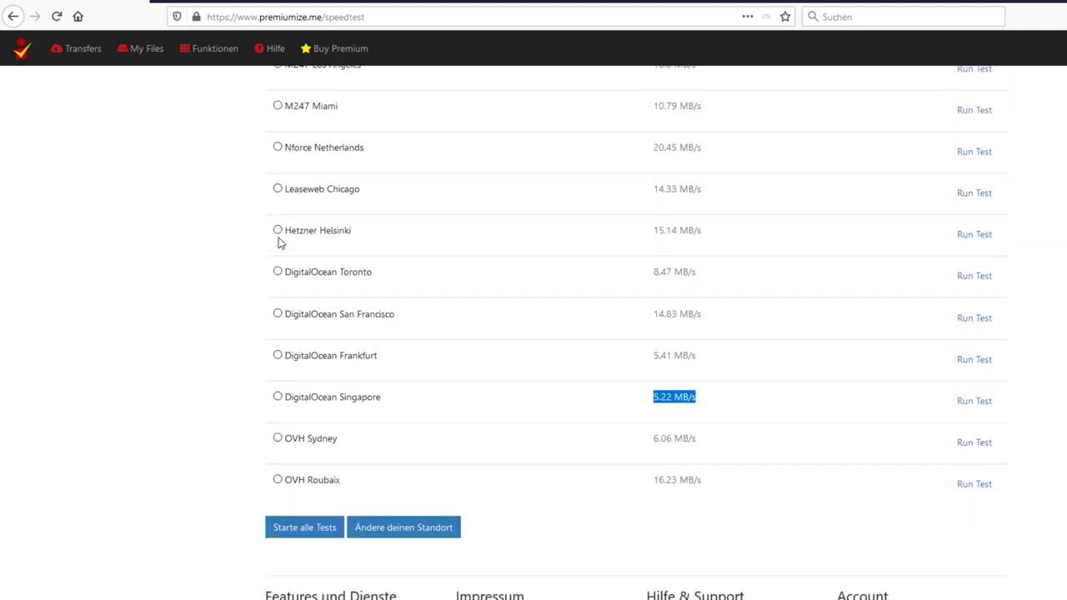
pyautogui.click(452, 529)
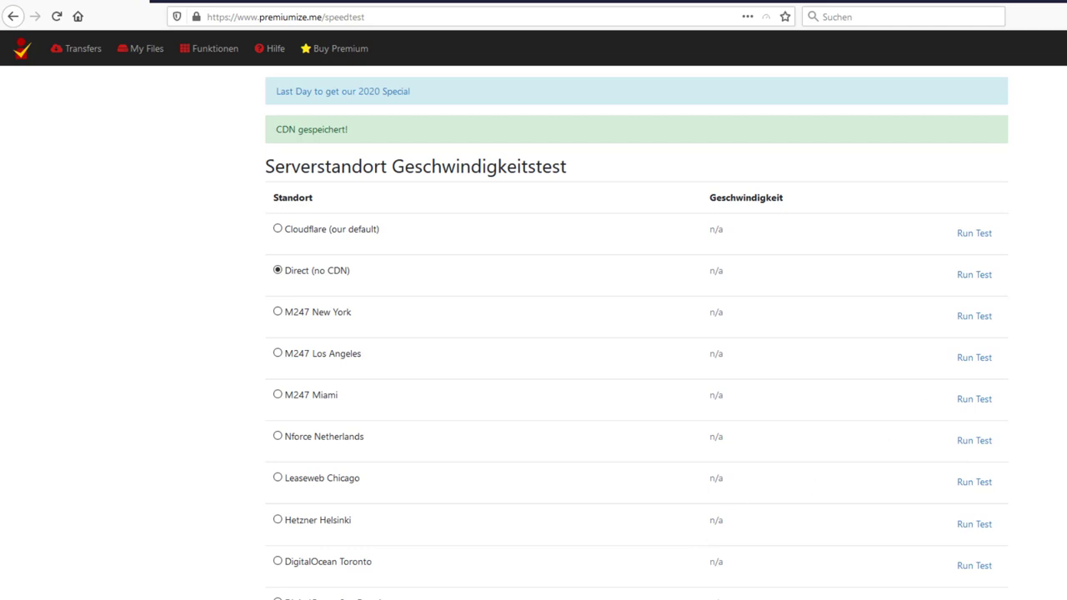
# Step: Return to the account page and check the selected location in the Download Server Standort (CDN) section
pyautogui.hotkey('alt', 'Left')
pyautogui.scroll(-3, 636, 459)
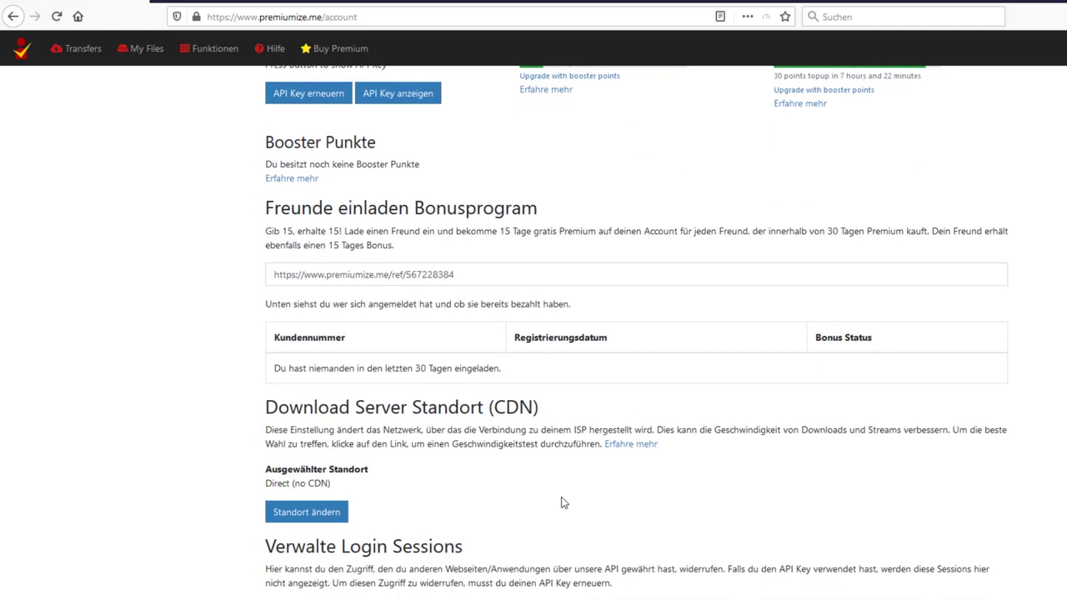
pyautogui.moveTo(237, 443); pyautogui.dragTo(345, 445)
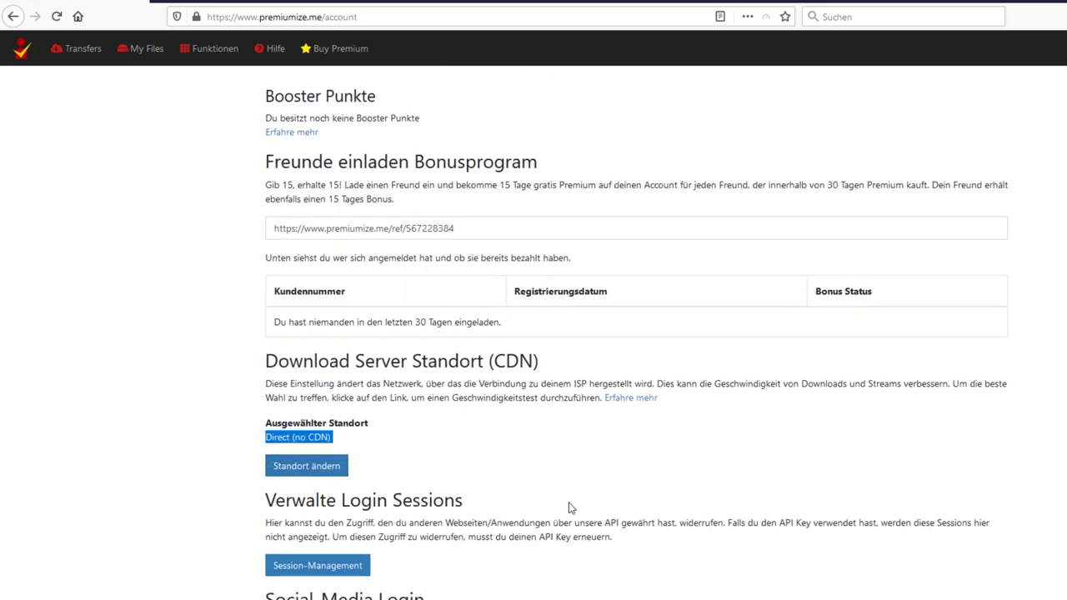